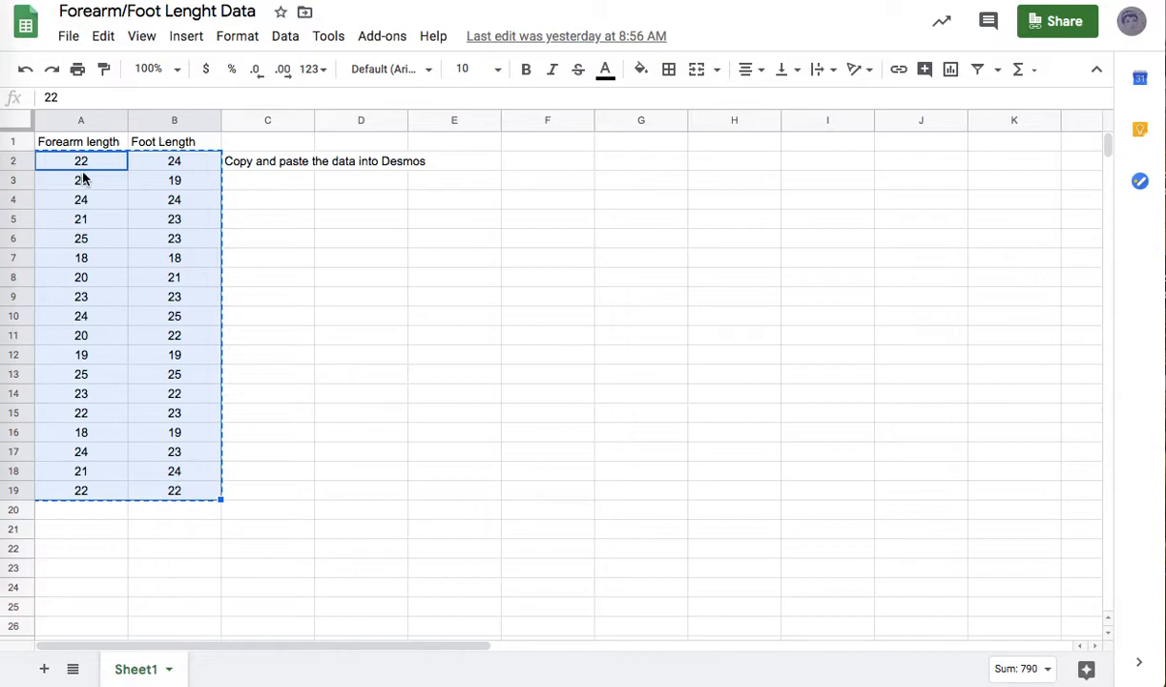
Copy the forearm and foot length values in A2:B19 and paste them into a blank Desmos graph as a table.
{"action": "left_click", "coordinate": [349, 372]}
{"action": "left_click_drag", "start_coordinate": [62, 161], "coordinate": [188, 492]}
{"action": "left_click", "coordinate": [602, 1]}
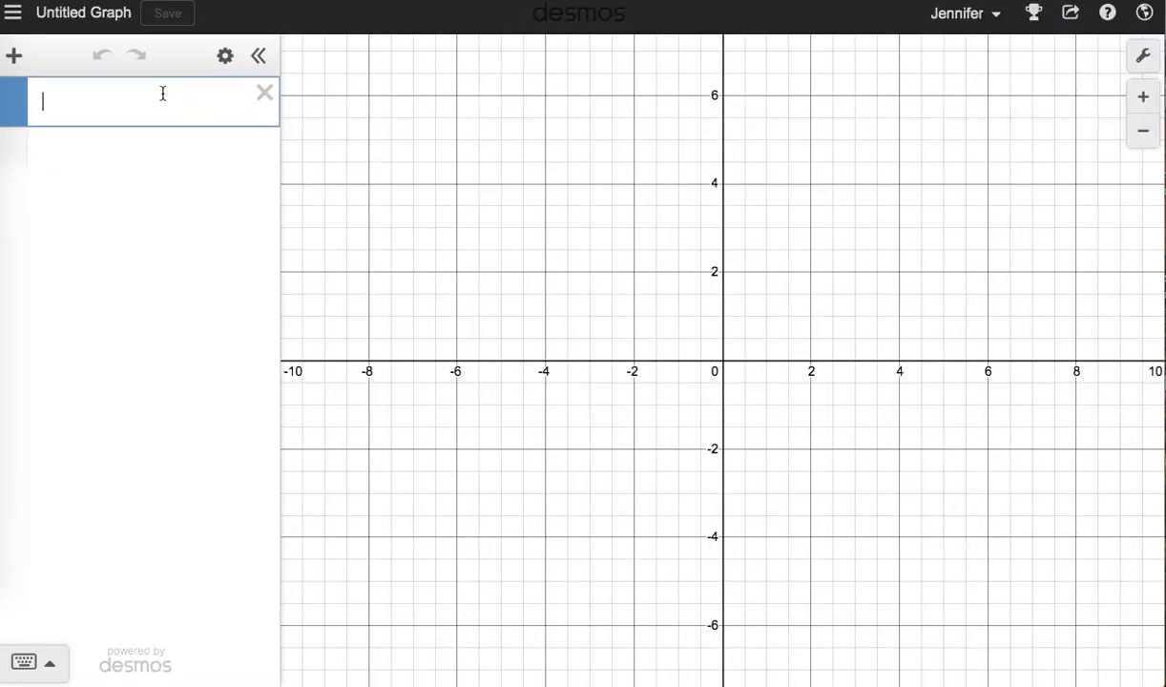
{"action": "key", "text": "super+v"}
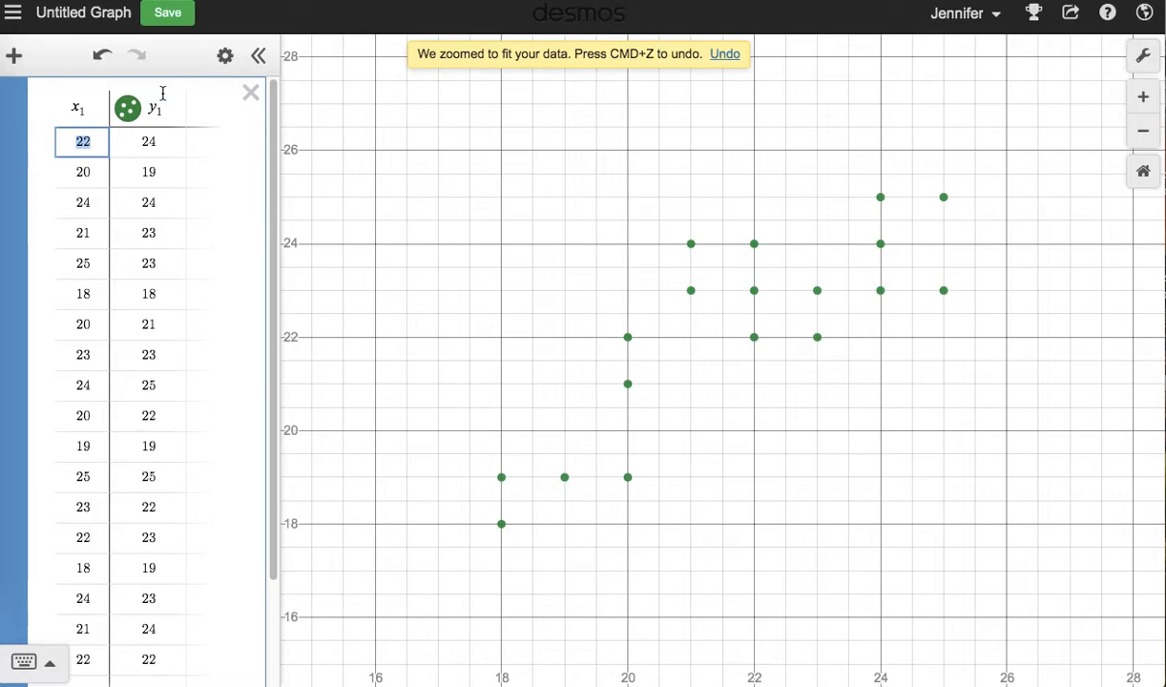
{"action": "scroll", "coordinate": [162, 284], "scroll_direction": "down", "scroll_amount": 2}
{"action": "scroll", "coordinate": [161, 284], "scroll_direction": "up", "scroll_amount": 2}
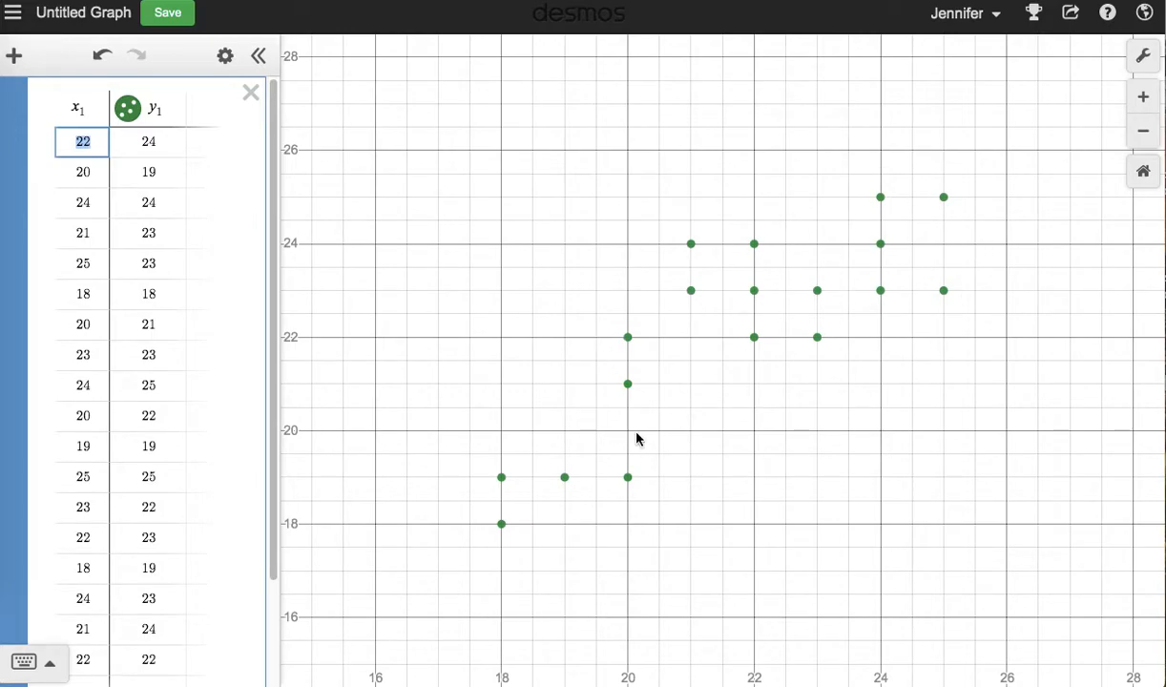
Turn on Projector Mode in the graph settings.
{"action": "left_click", "coordinate": [1143, 55]}
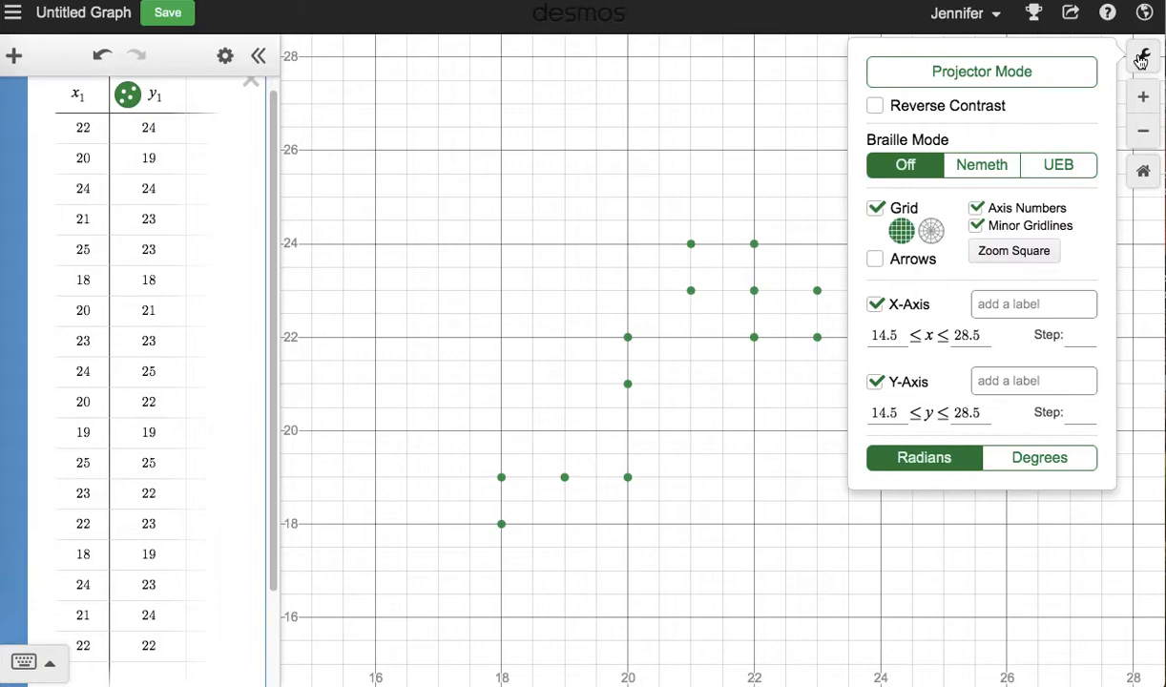
{"action": "left_click", "coordinate": [1037, 75]}
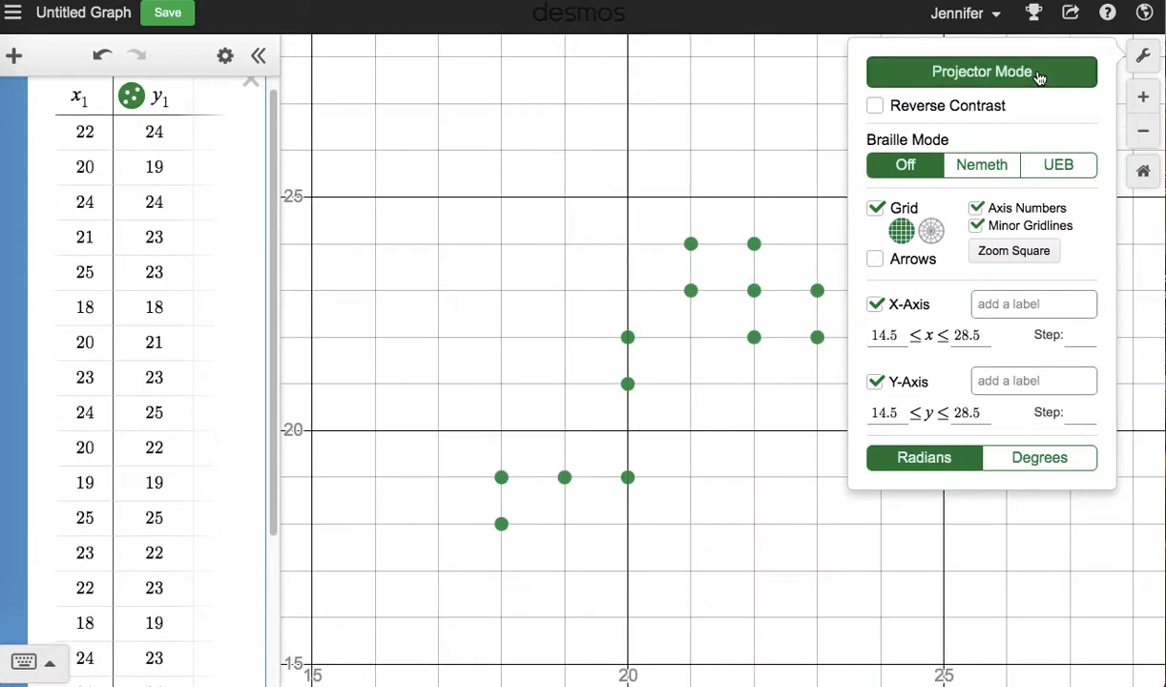
{"action": "left_click", "coordinate": [1023, 616]}
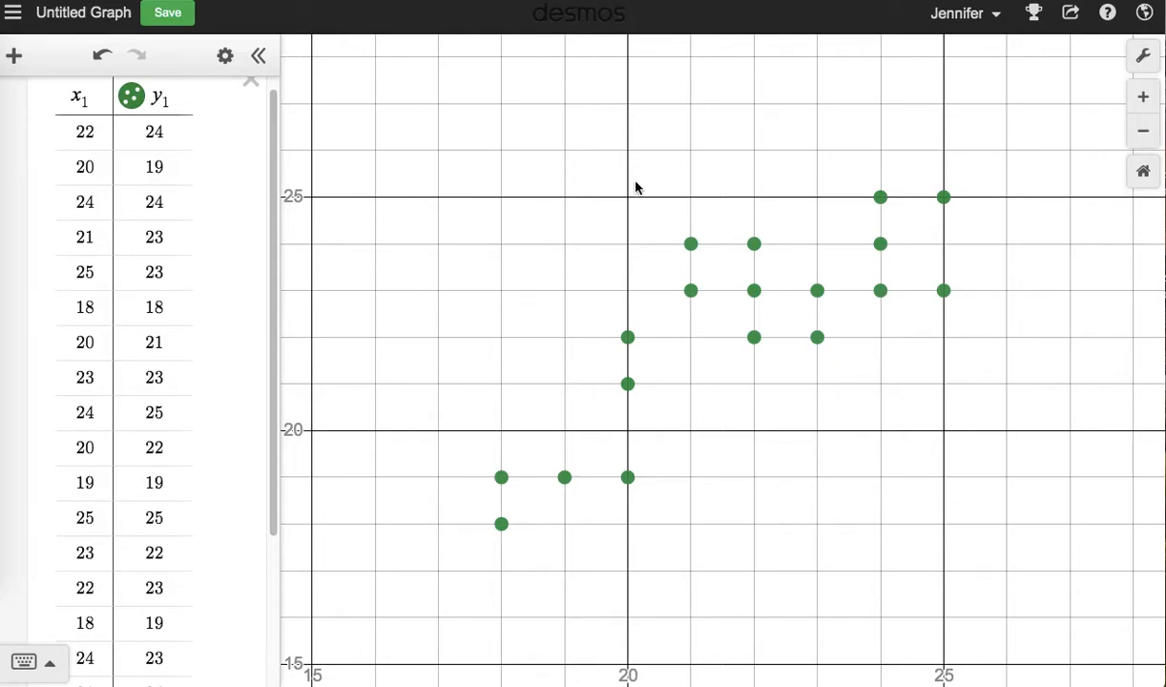
Add a blank expression after the data table and move it above the table.
{"action": "scroll", "coordinate": [32, 224], "scroll_direction": "up", "scroll_amount": 1}
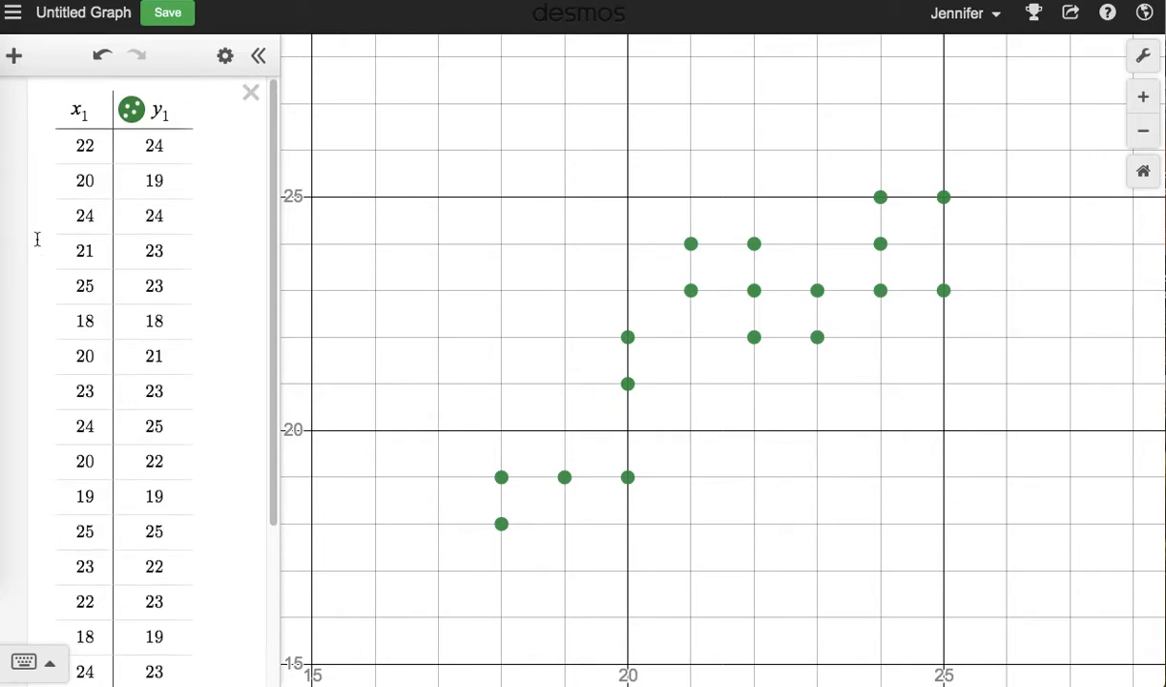
{"action": "left_click", "coordinate": [55, 106]}
{"action": "key", "text": "Return"}
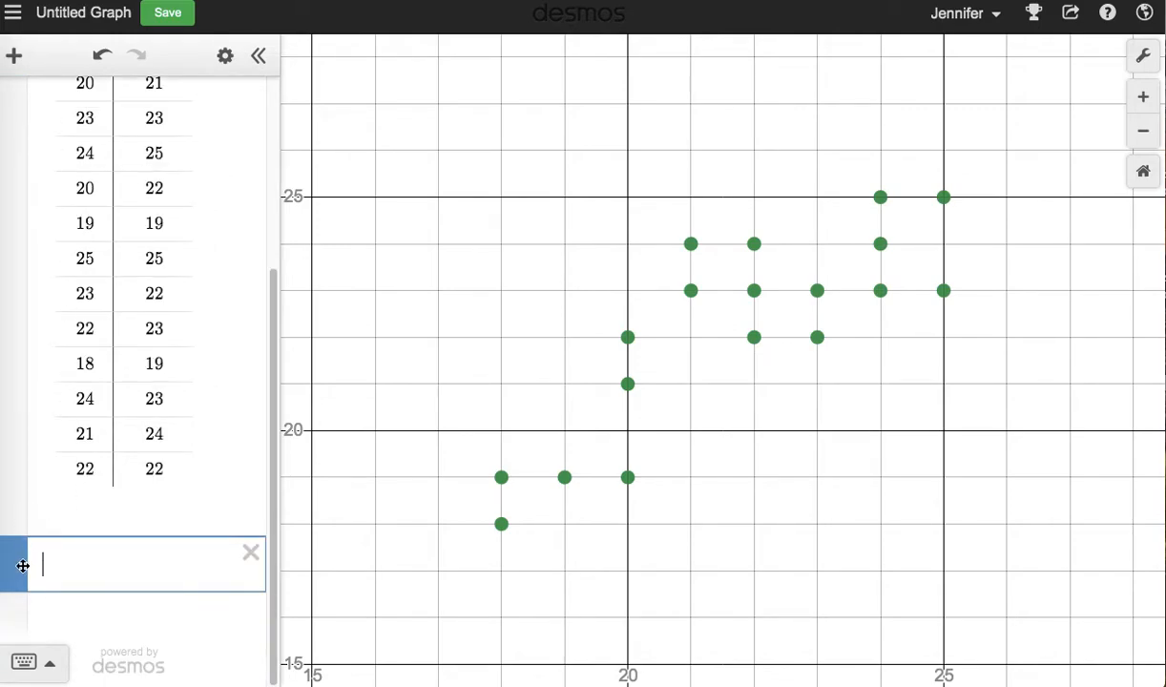
{"action": "left_click_drag", "start_coordinate": [18, 568], "coordinate": [57, 86]}
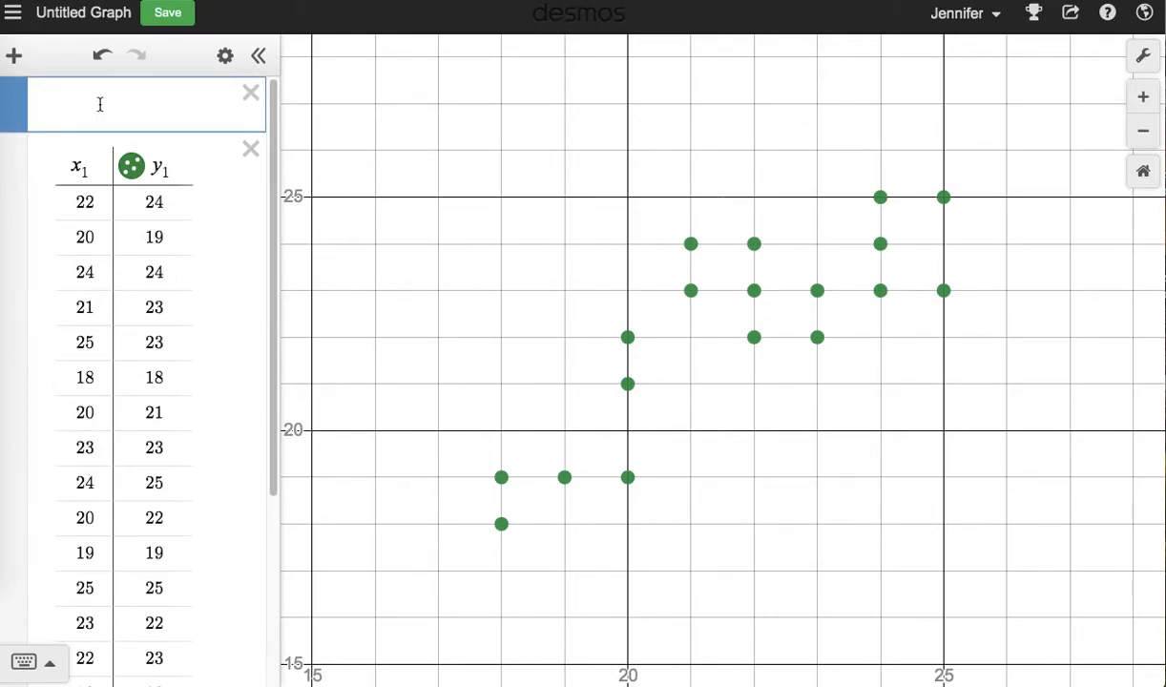
Enter the linear regression y_1 ~ mx_1 + b for the table data in the blank expression.
{"action": "type", "text": "y=mx"}
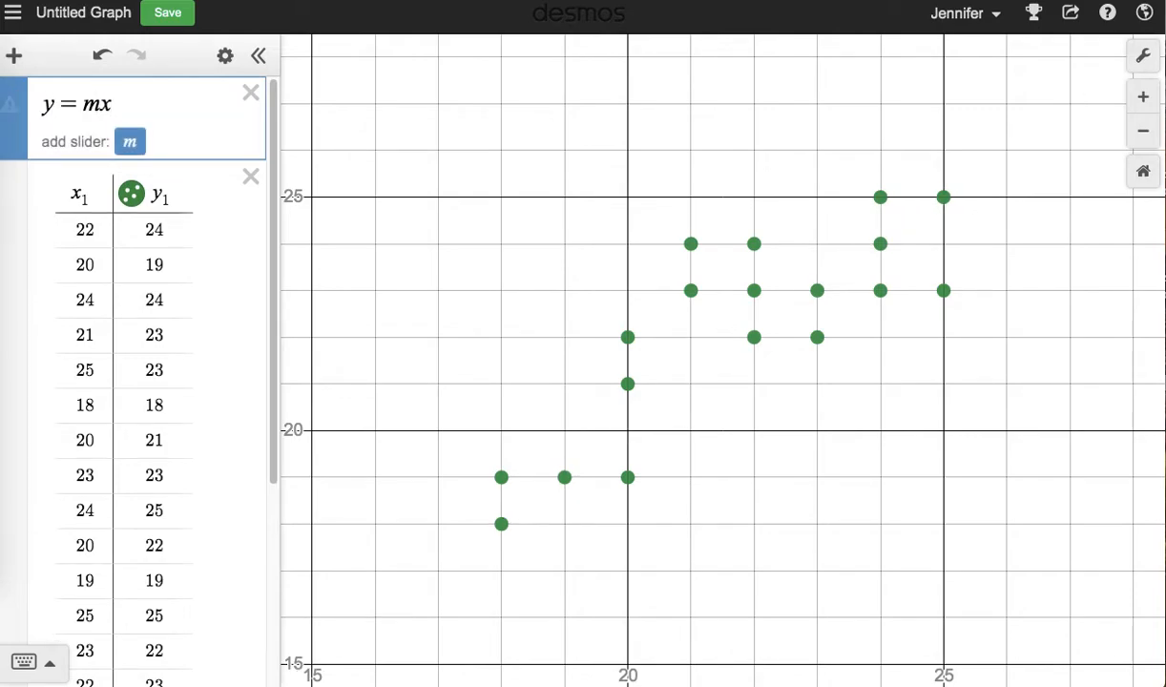
{"action": "type", "text": "+b"}
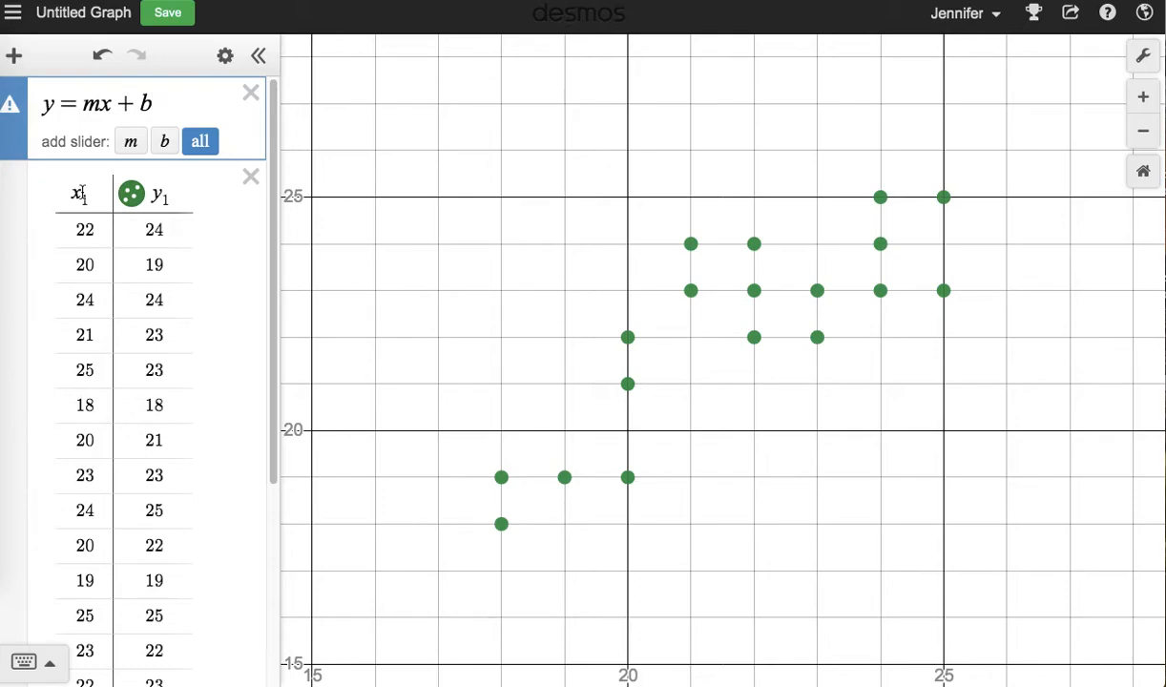
{"action": "left_click", "coordinate": [54, 103]}
{"action": "type", "text": "1=mx"}
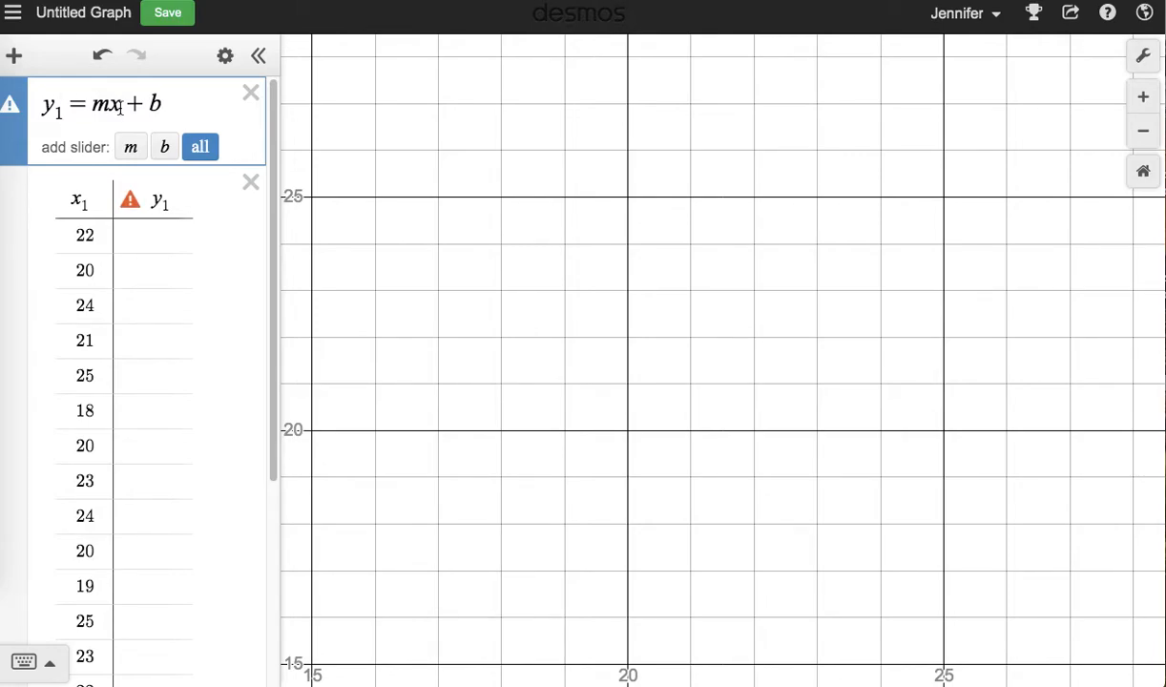
{"action": "type", "text": "_1"}
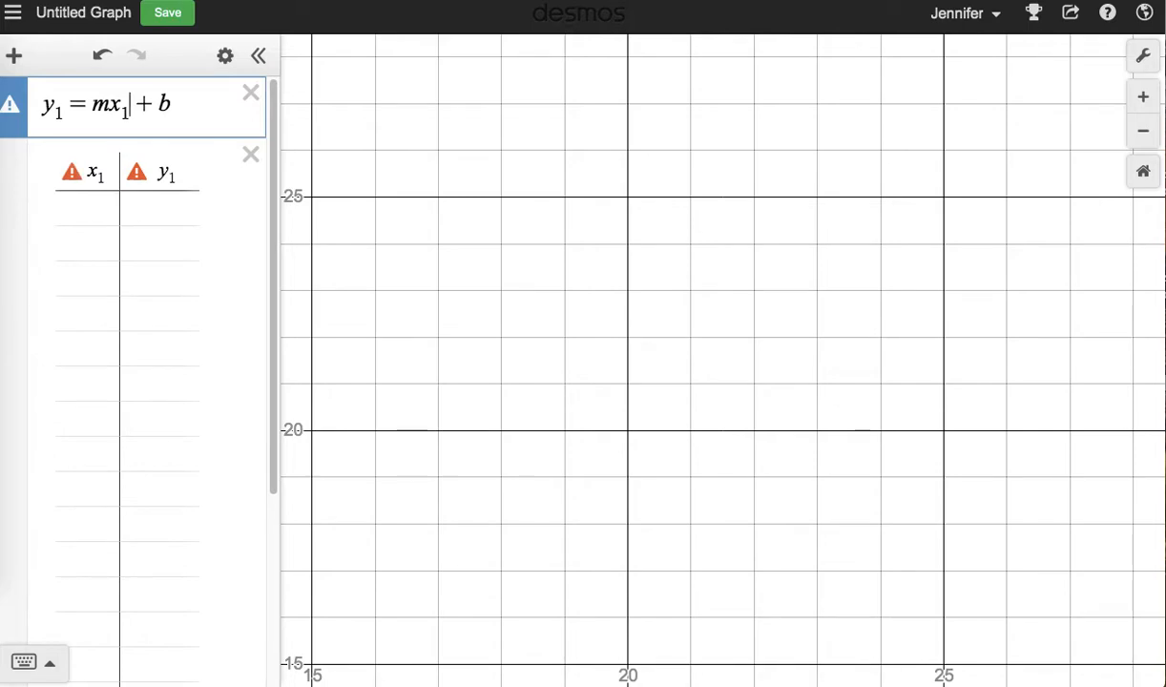
{"action": "left_click", "coordinate": [89, 105]}
{"action": "key", "text": "BackSpace"}
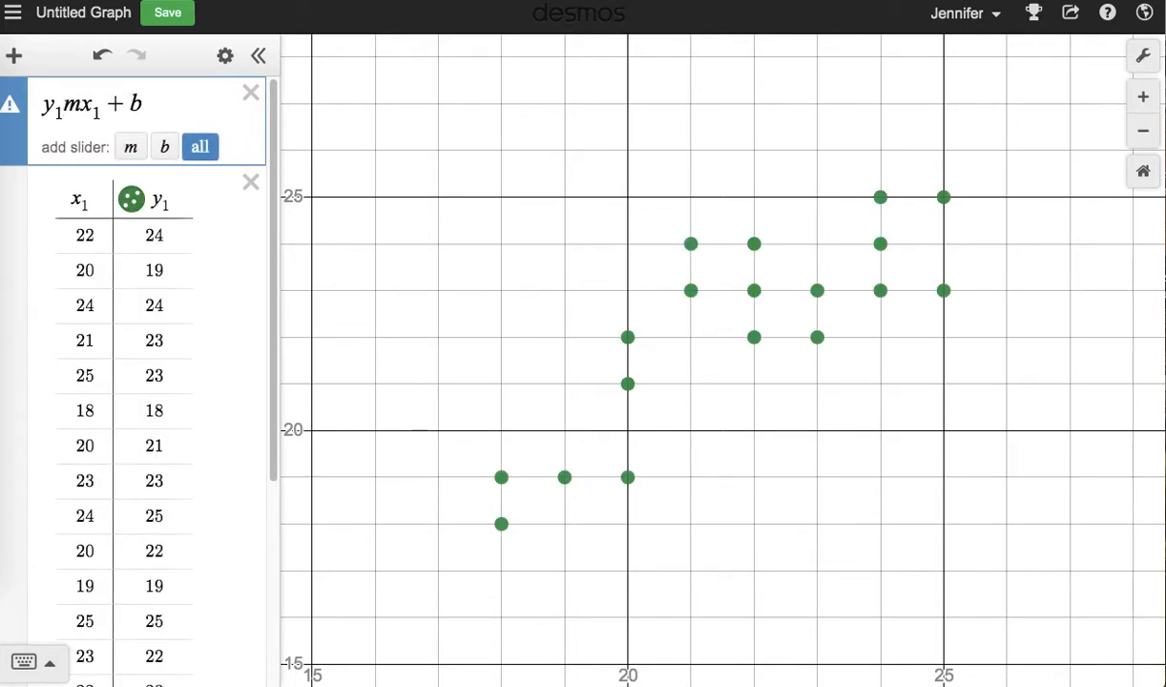
{"action": "type", "text": "~"}
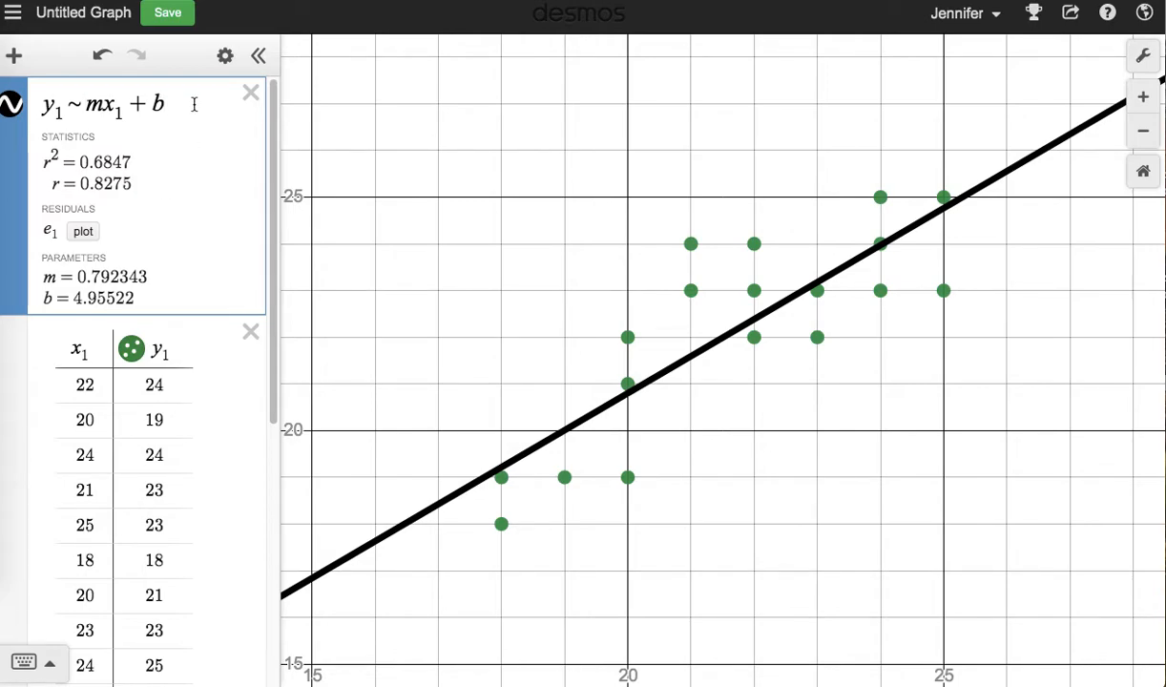
Add the line equation y = .792x + 4.955 as a new expression directly below the regression.
{"action": "key", "text": "Return"}
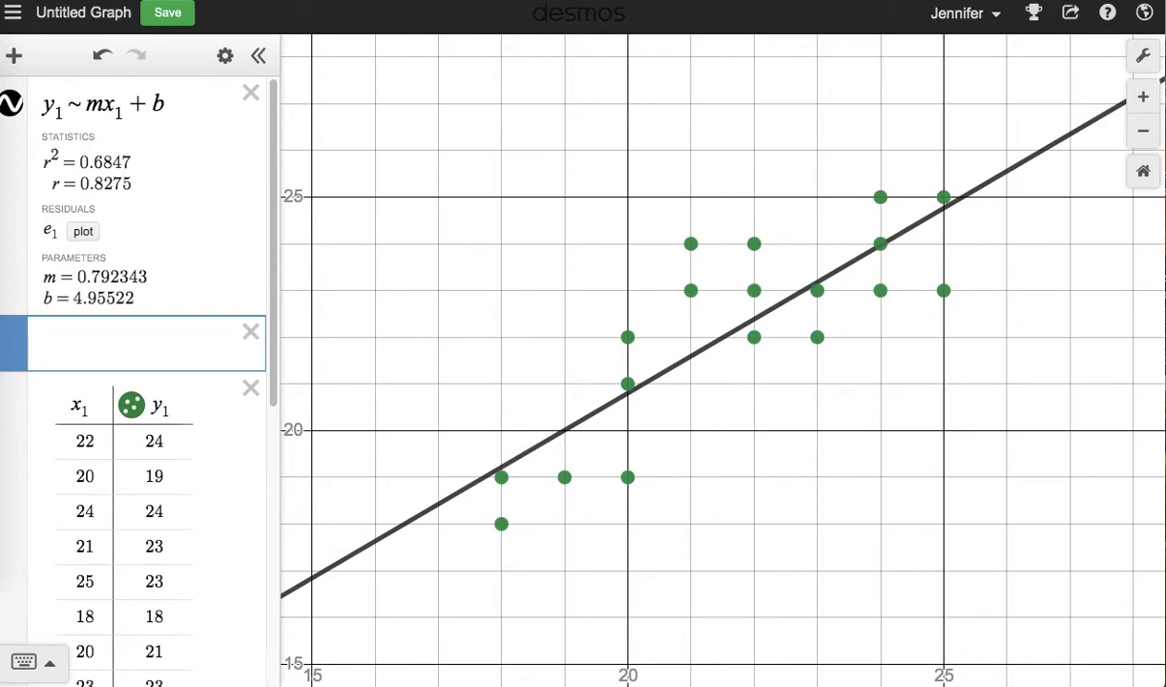
{"action": "type", "text": "y="}
{"action": "type", "text": ".792"}
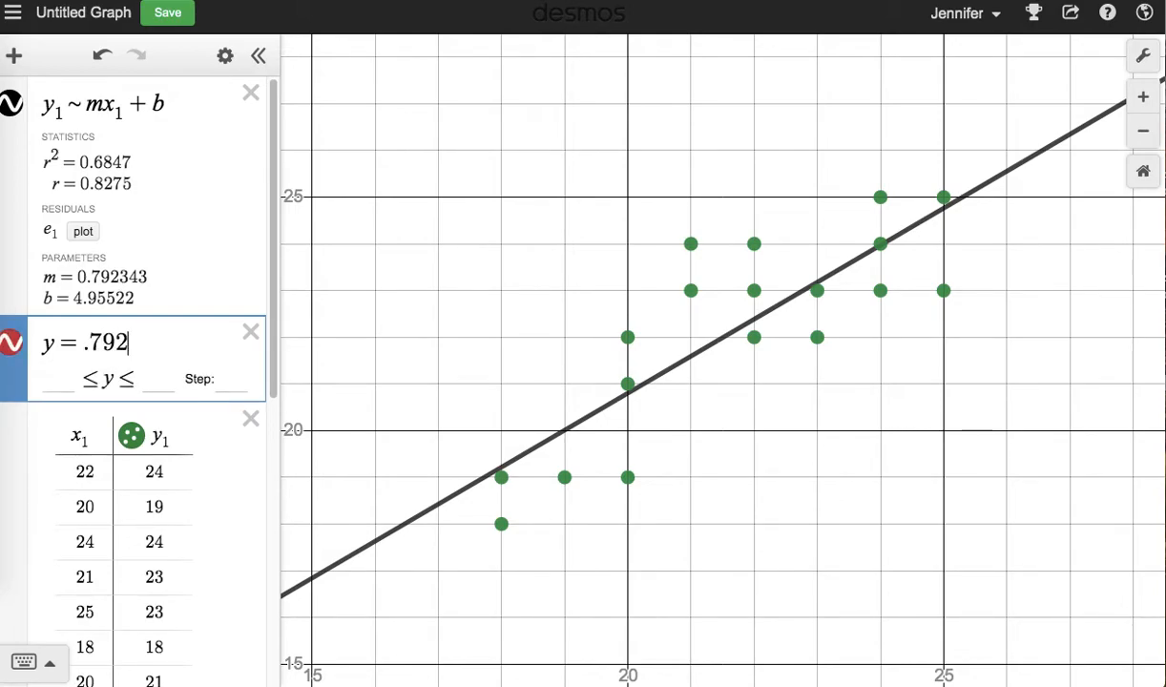
{"action": "type", "text": "x "}
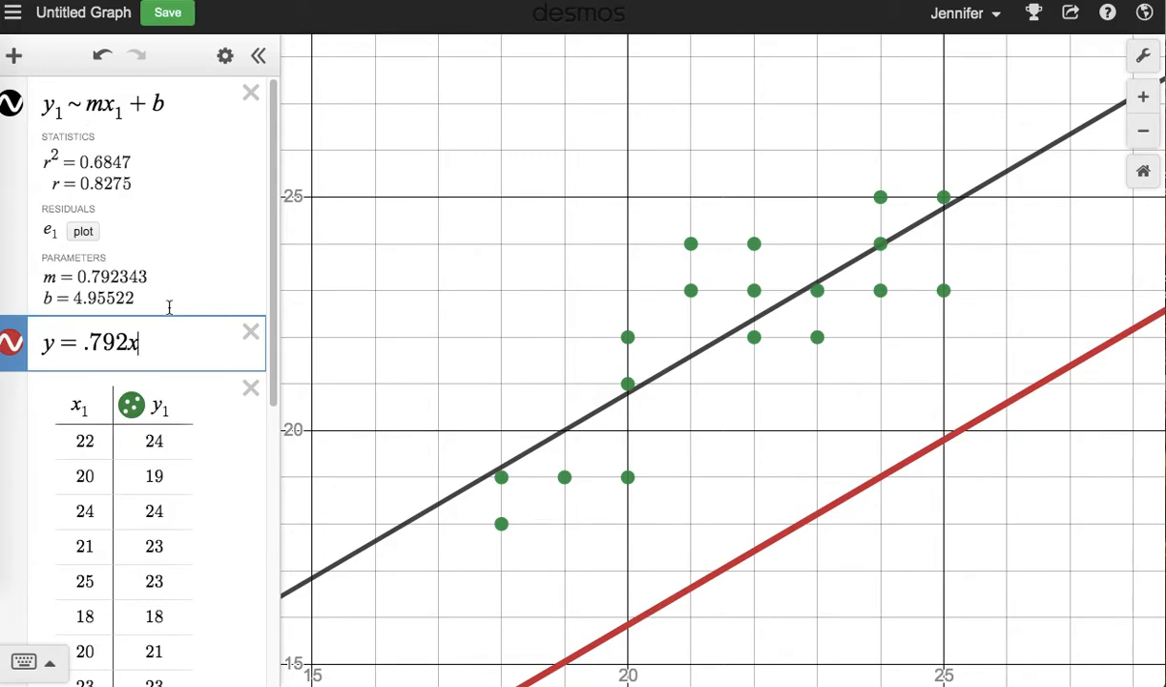
{"action": "type", "text": "+"}
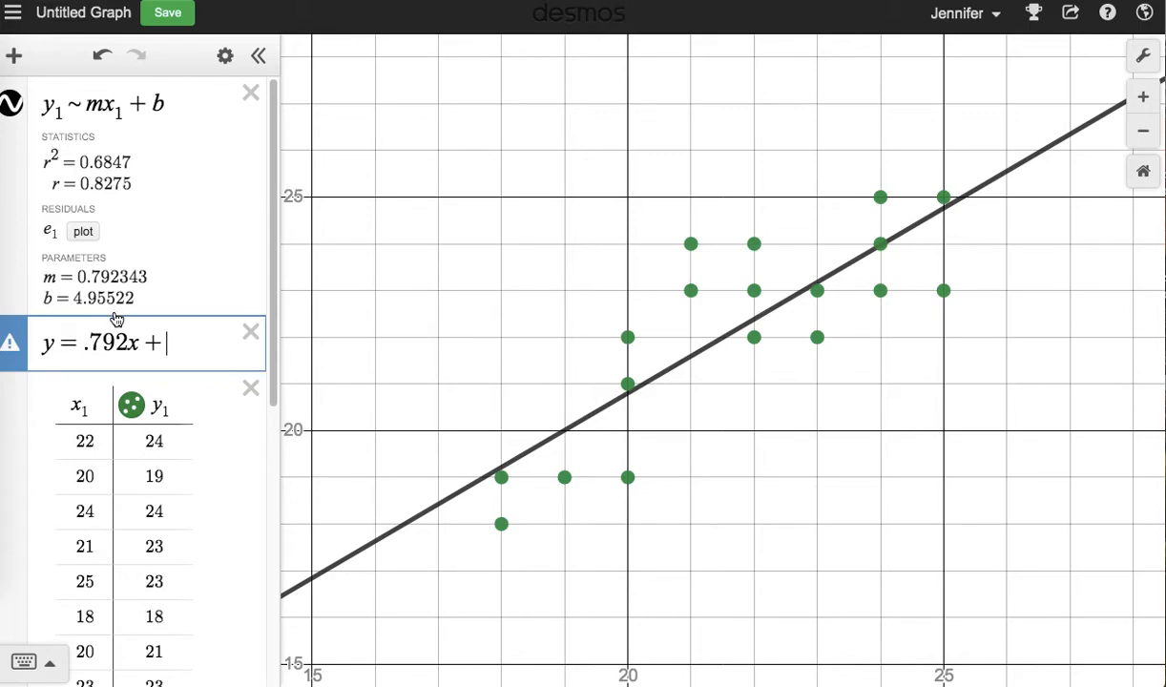
{"action": "type", "text": "4.95"}
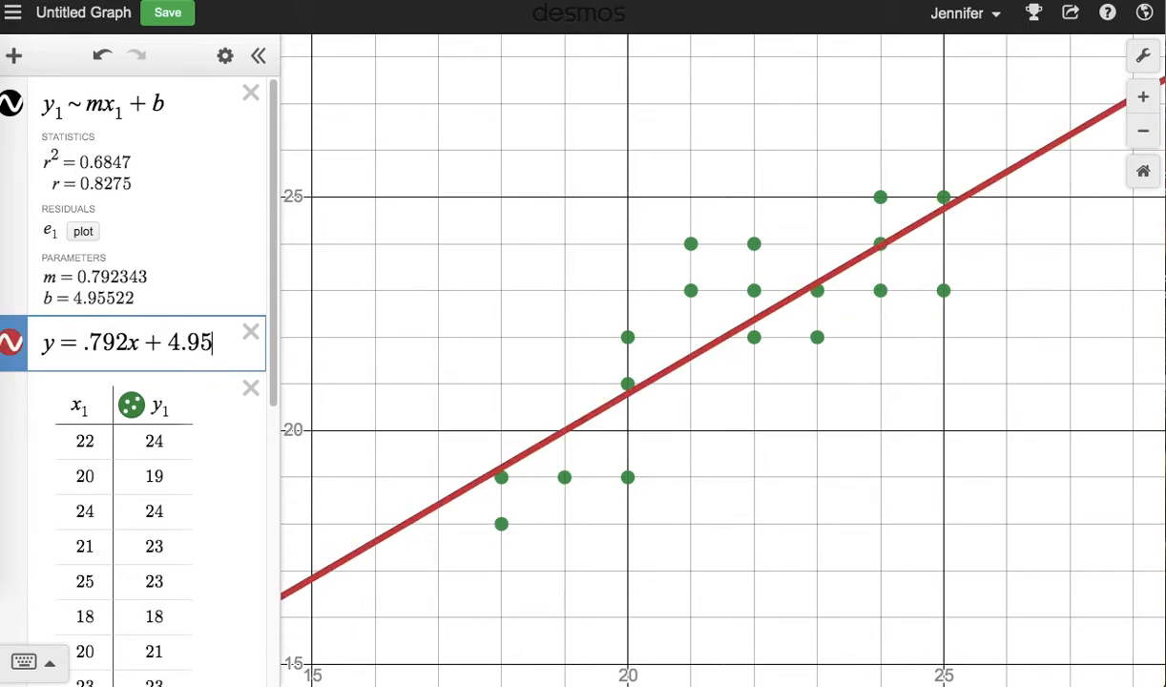
{"action": "type", "text": "5"}
Toggle the visibility of the y = .792x + 4.955 line several times to compare it with the regression line.
{"action": "left_click", "coordinate": [13, 342]}
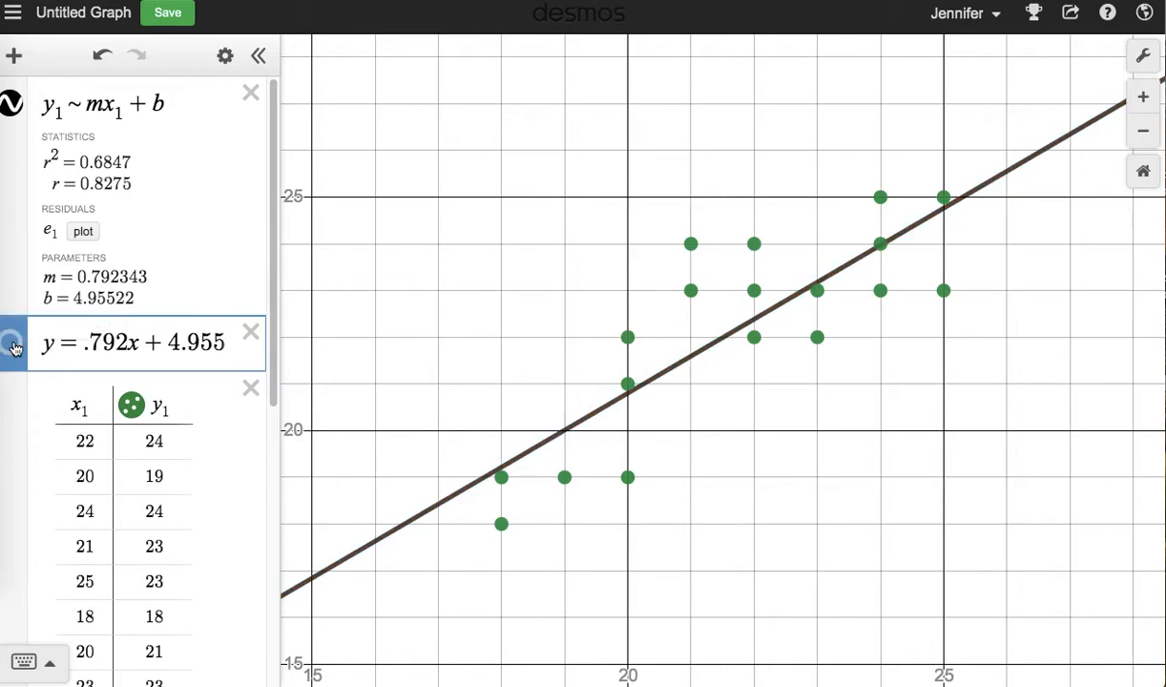
{"action": "left_click", "coordinate": [13, 343]}
{"action": "left_click", "coordinate": [14, 346]}
{"action": "left_click", "coordinate": [12, 345]}
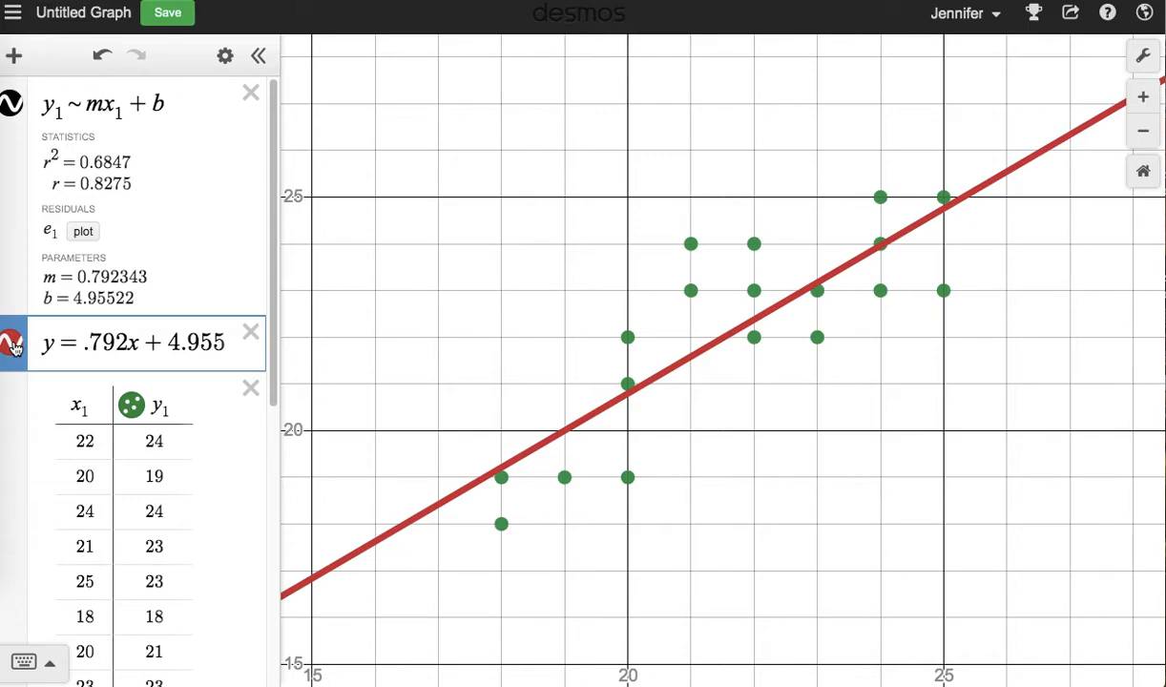
{"action": "left_click", "coordinate": [14, 345]}
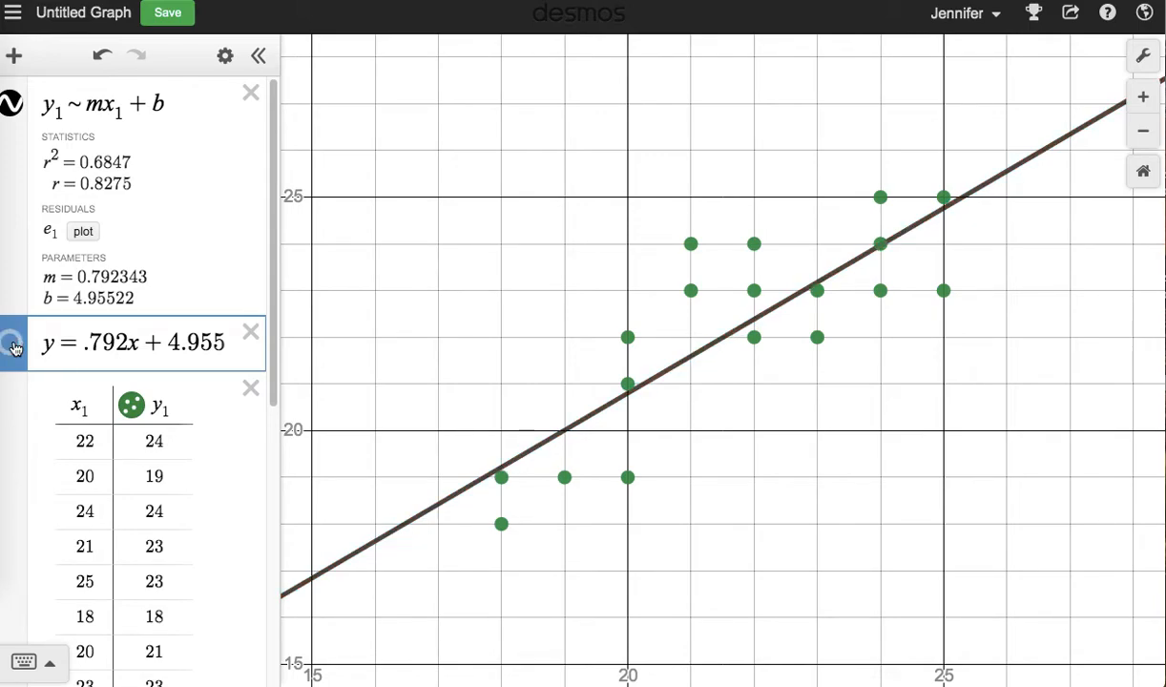
{"action": "left_click", "coordinate": [14, 345]}
Delete the regression expression and rewrite the remaining line equation in function notation, replacing y with f(x).
{"action": "left_click", "coordinate": [11, 102]}
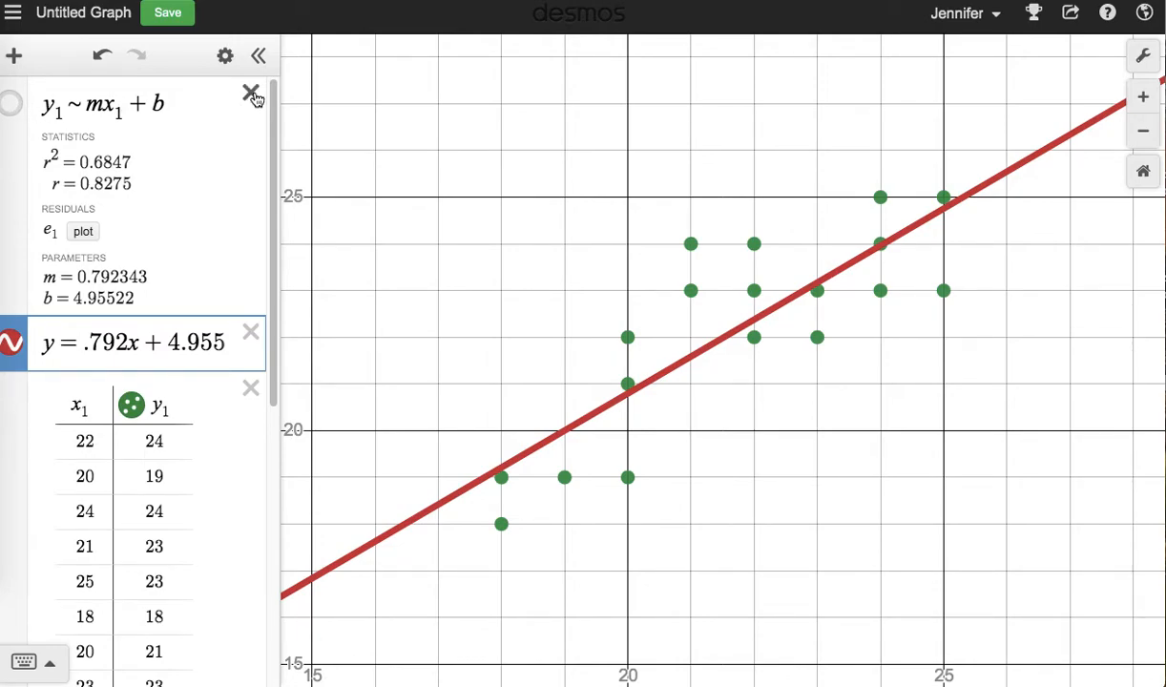
{"action": "left_click", "coordinate": [251, 94]}
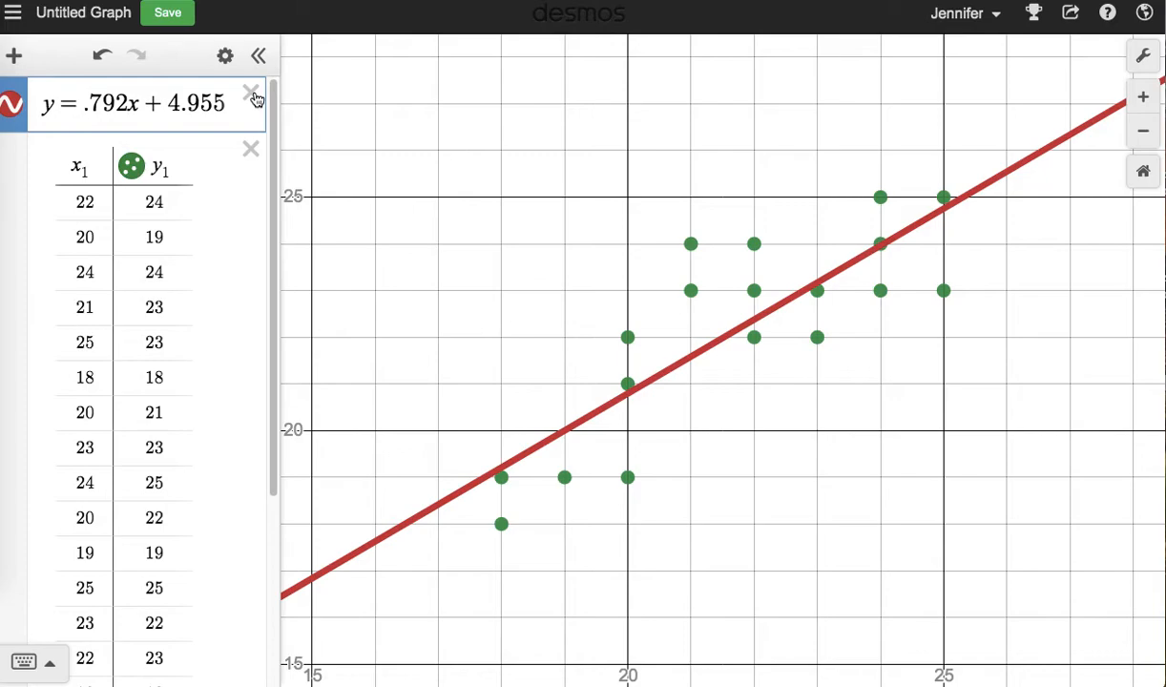
{"action": "left_click", "coordinate": [59, 105]}
{"action": "key", "text": "BackSpace"}
{"action": "type", "text": "f(x"}
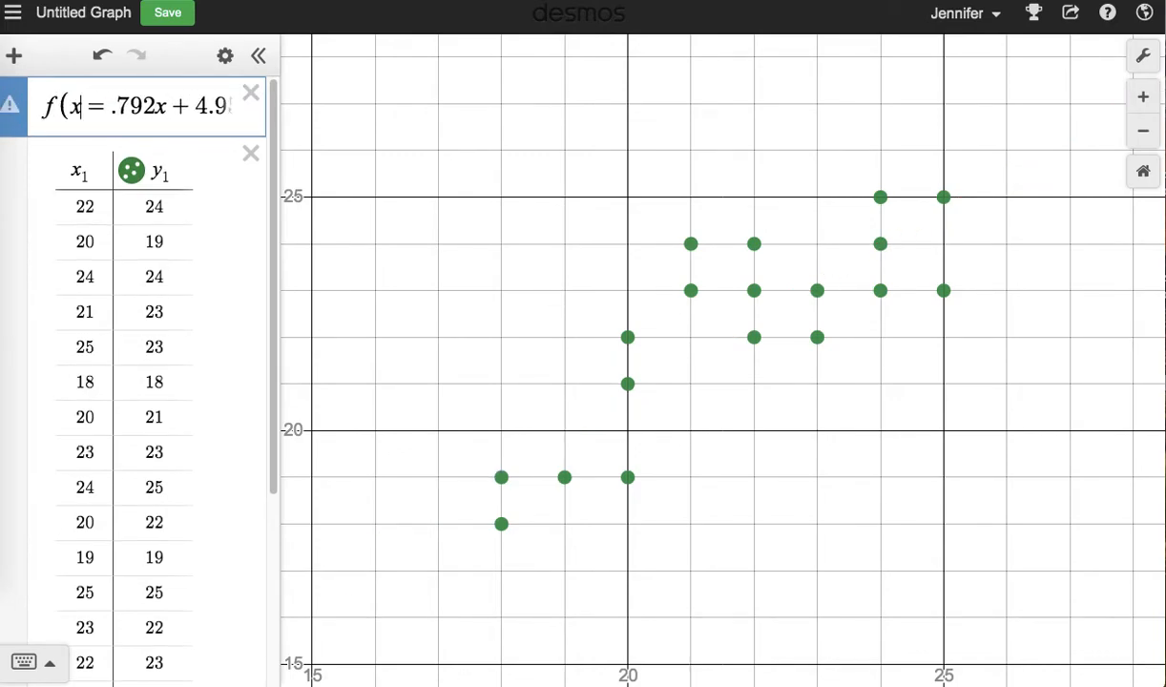
{"action": "type", "text": ")"}
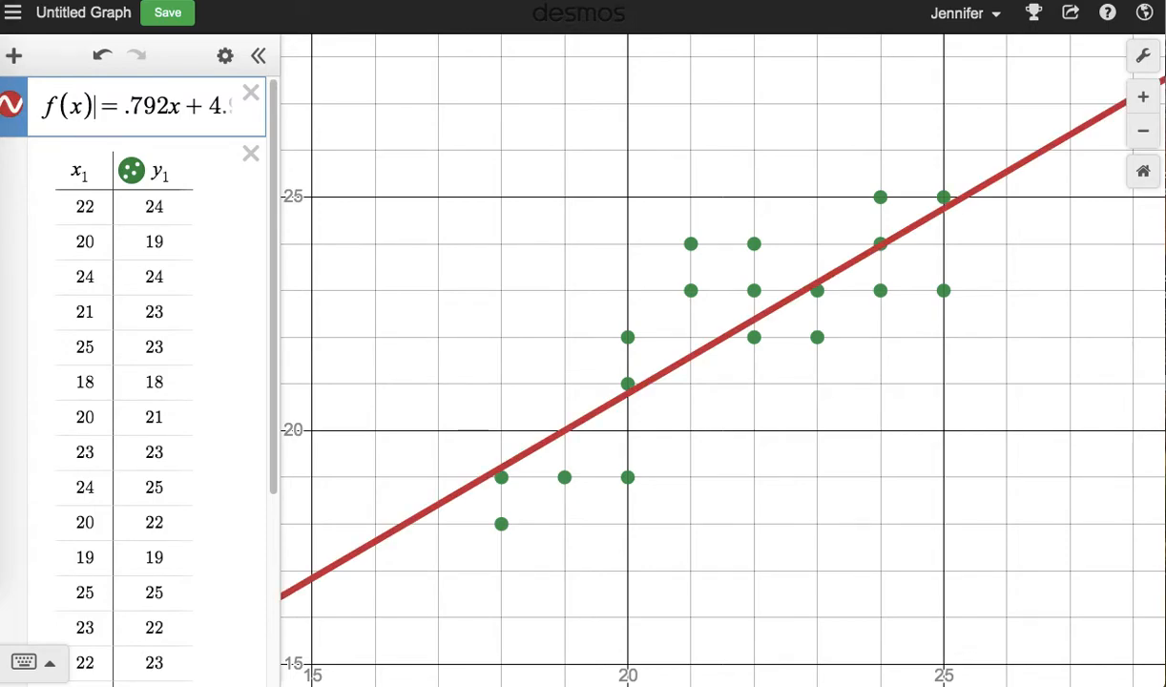
Widen the expression list and evaluate f(19) in a new expression below the function.
{"action": "left_click_drag", "start_coordinate": [282, 300], "coordinate": [394, 303]}
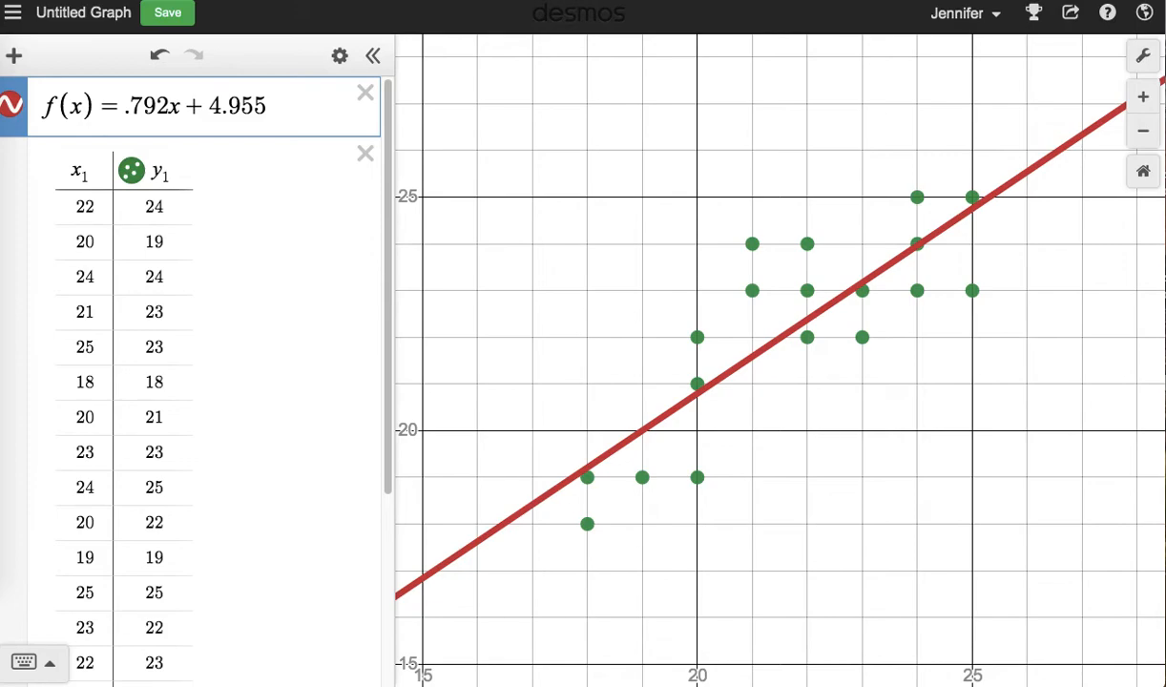
{"action": "key", "text": "Return"}
{"action": "type", "text": "f("}
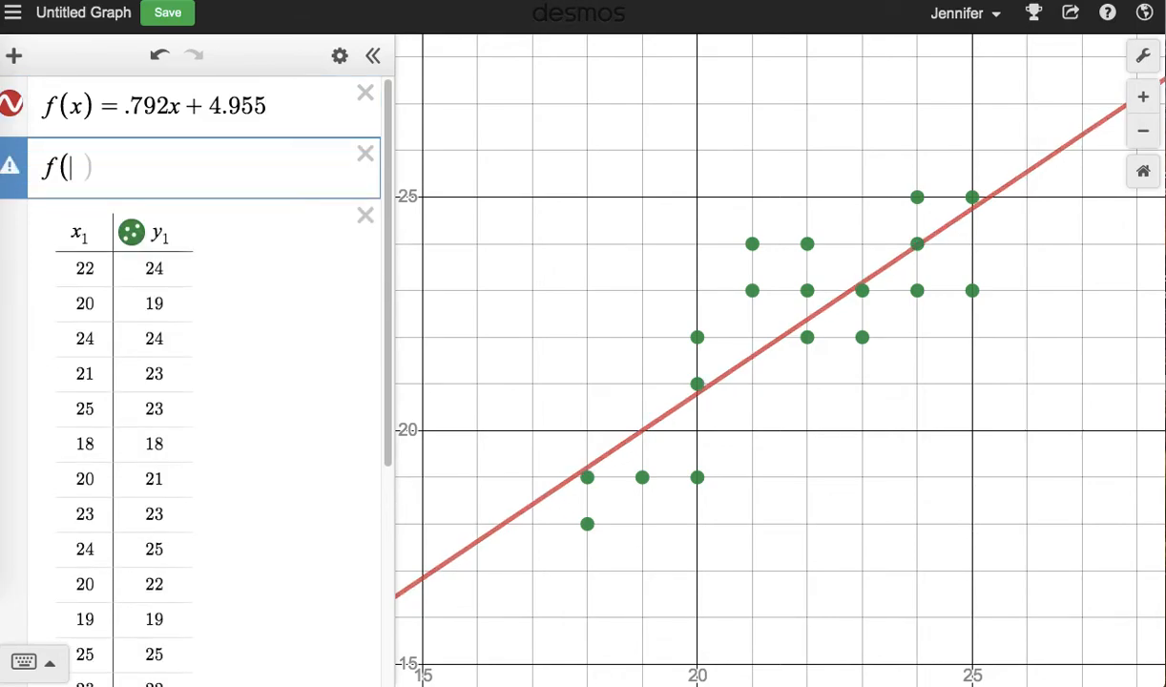
{"action": "type", "text": "19"}
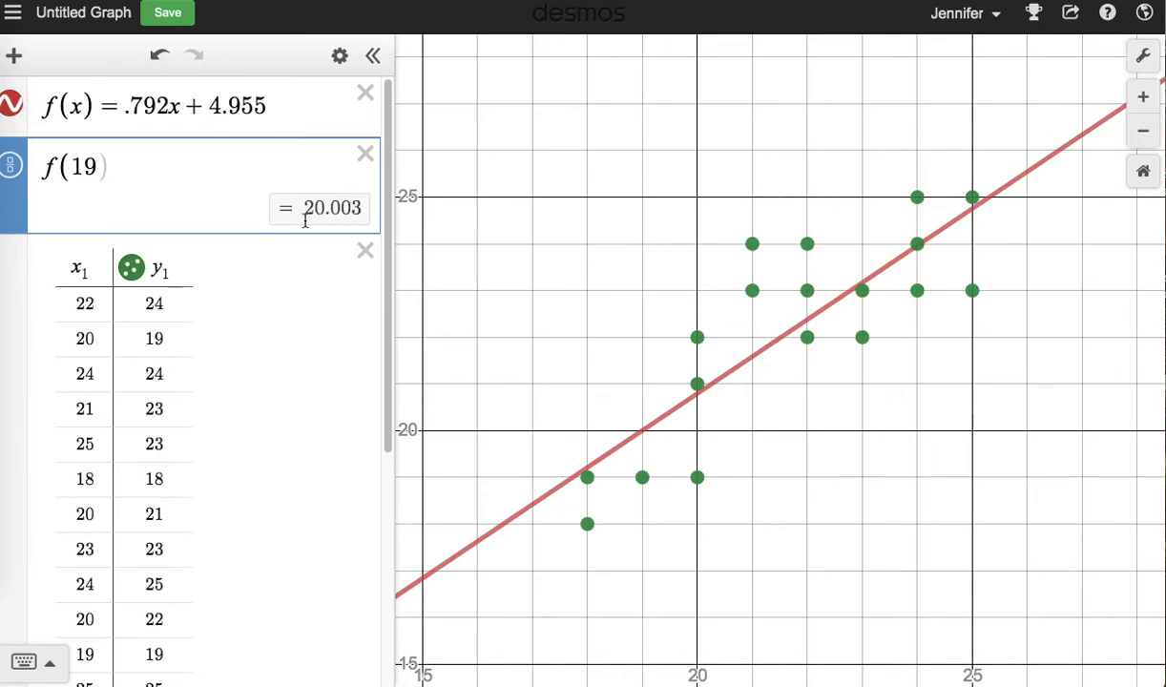
Change the evaluated input to 25 so the expression reads f(25), and compare the prediction with the table data.
{"action": "key", "text": "BackSpace"}
{"action": "key", "text": "BackSpace"}
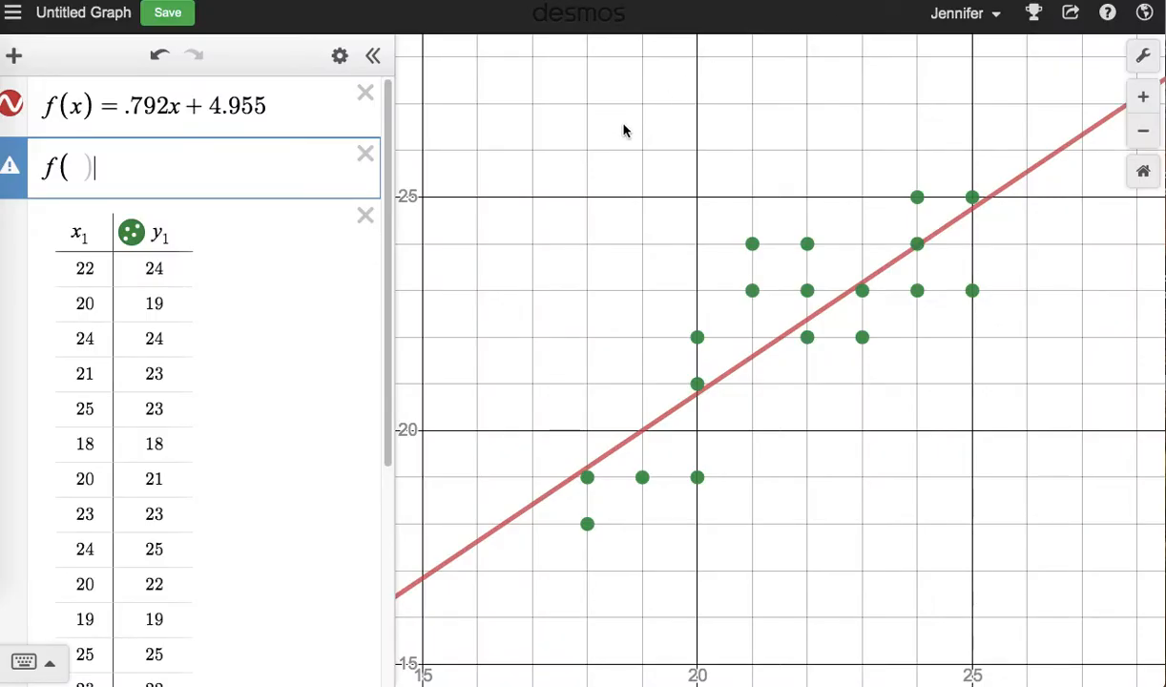
{"action": "type", "text": "25"}
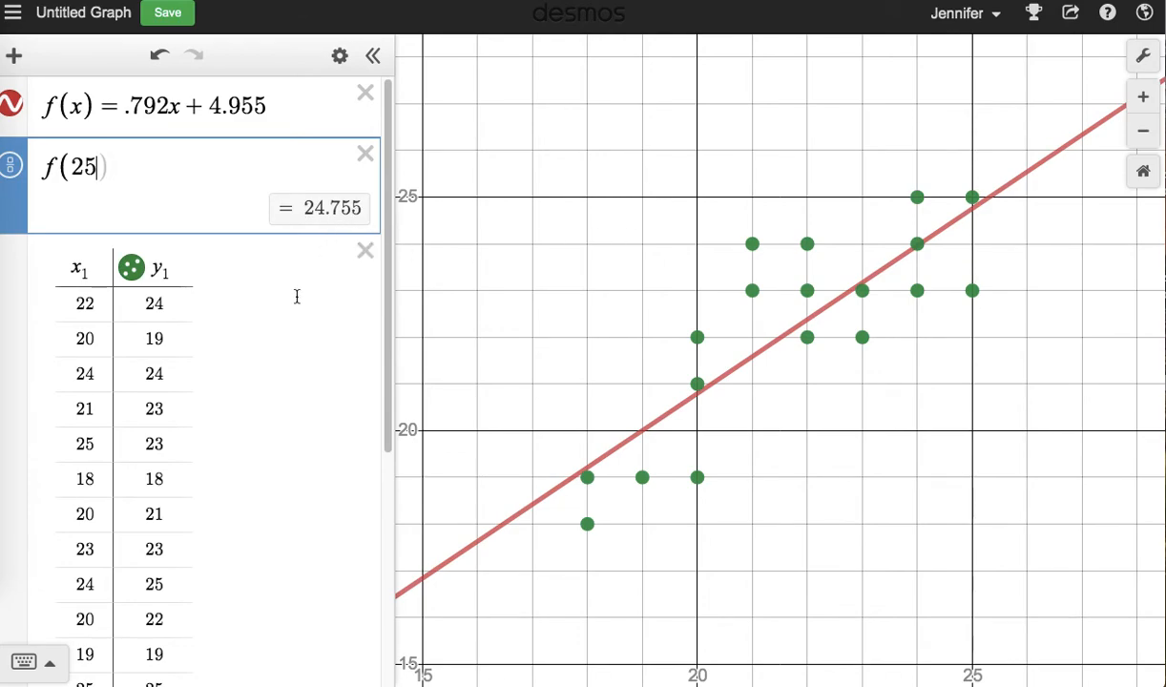
{"action": "scroll", "coordinate": [297, 297], "scroll_direction": "down", "scroll_amount": 3}
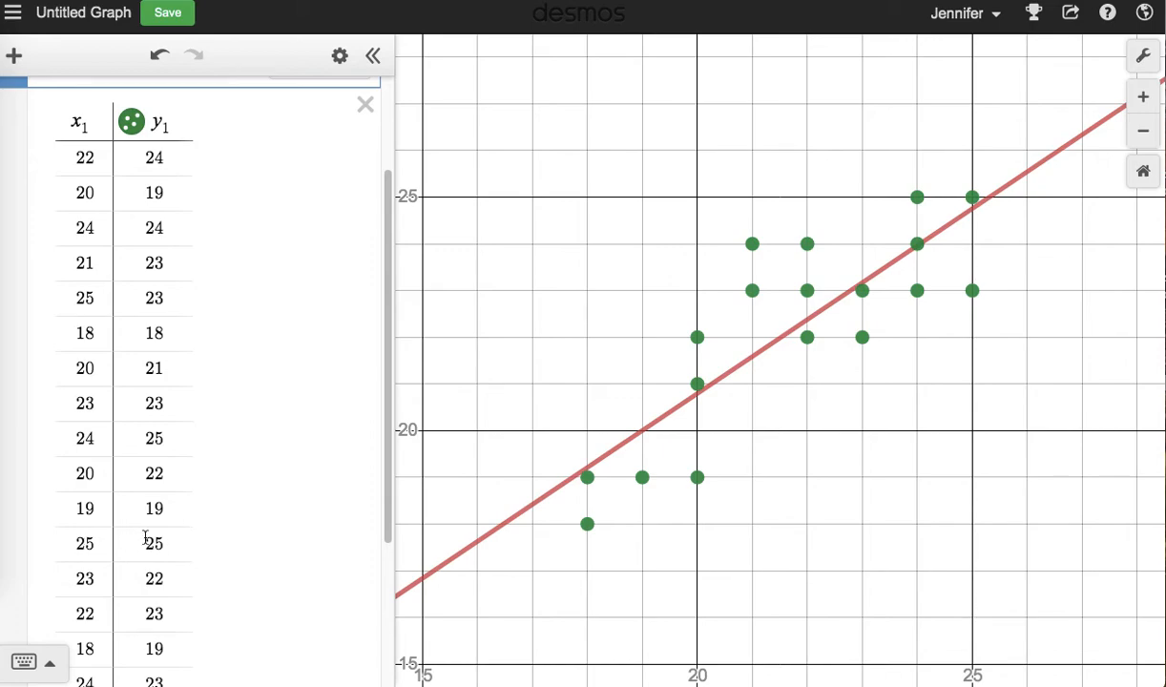
{"action": "scroll", "coordinate": [210, 534], "scroll_direction": "up", "scroll_amount": 3}
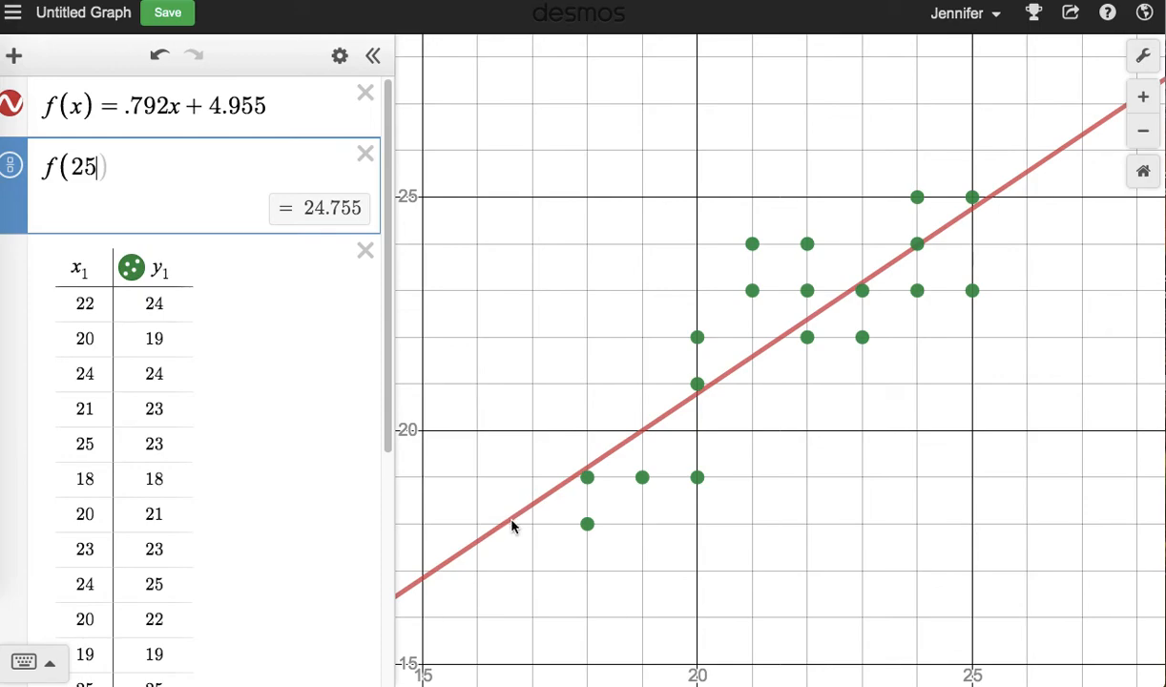
Plot the point (25, f(25)) in a new expression below f(25) and show its coordinates on the graph.
{"action": "left_click", "coordinate": [153, 164]}
{"action": "key", "text": "Return"}
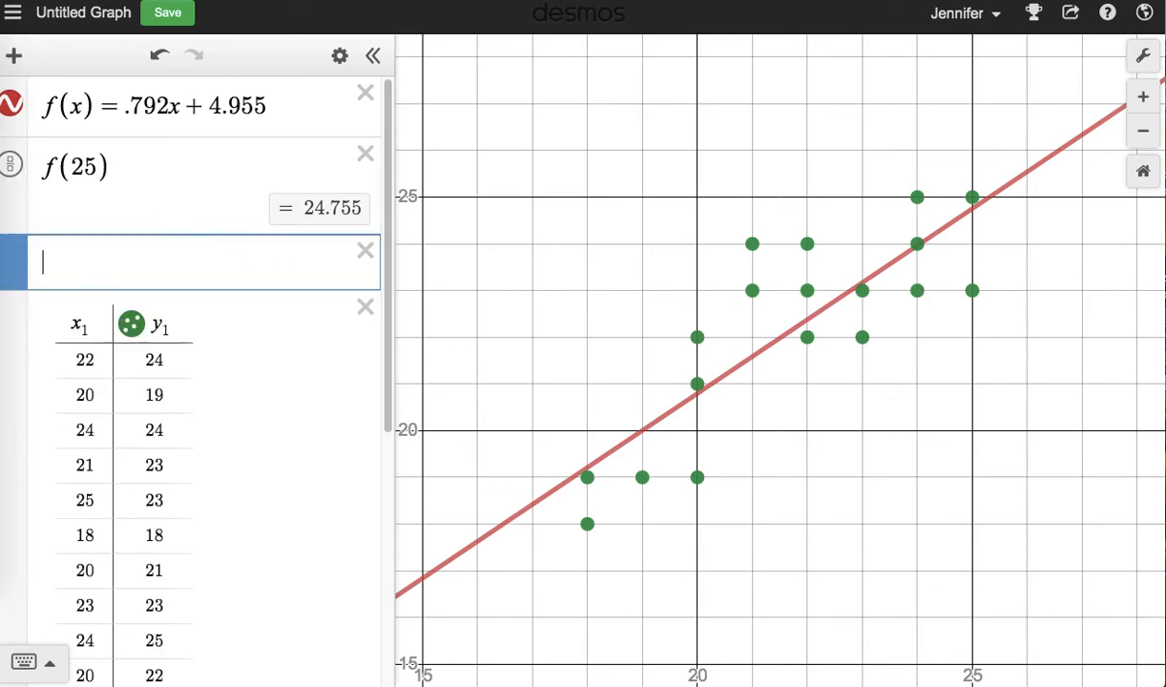
{"action": "type", "text": "("}
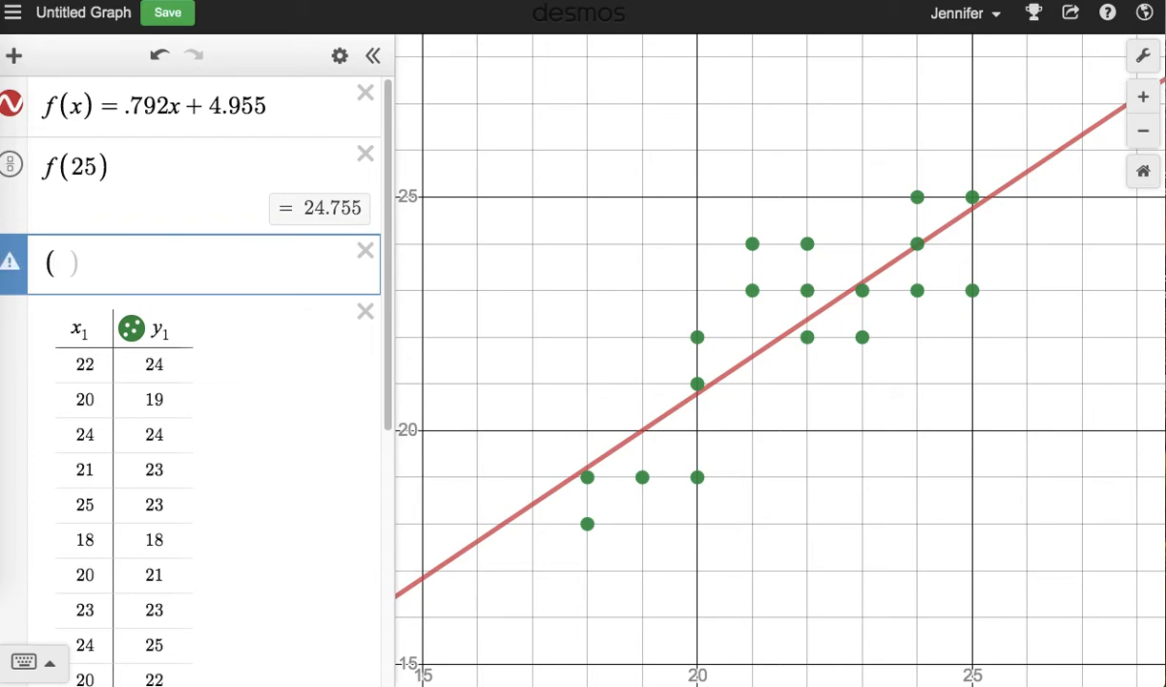
{"action": "type", "text": "25,f("}
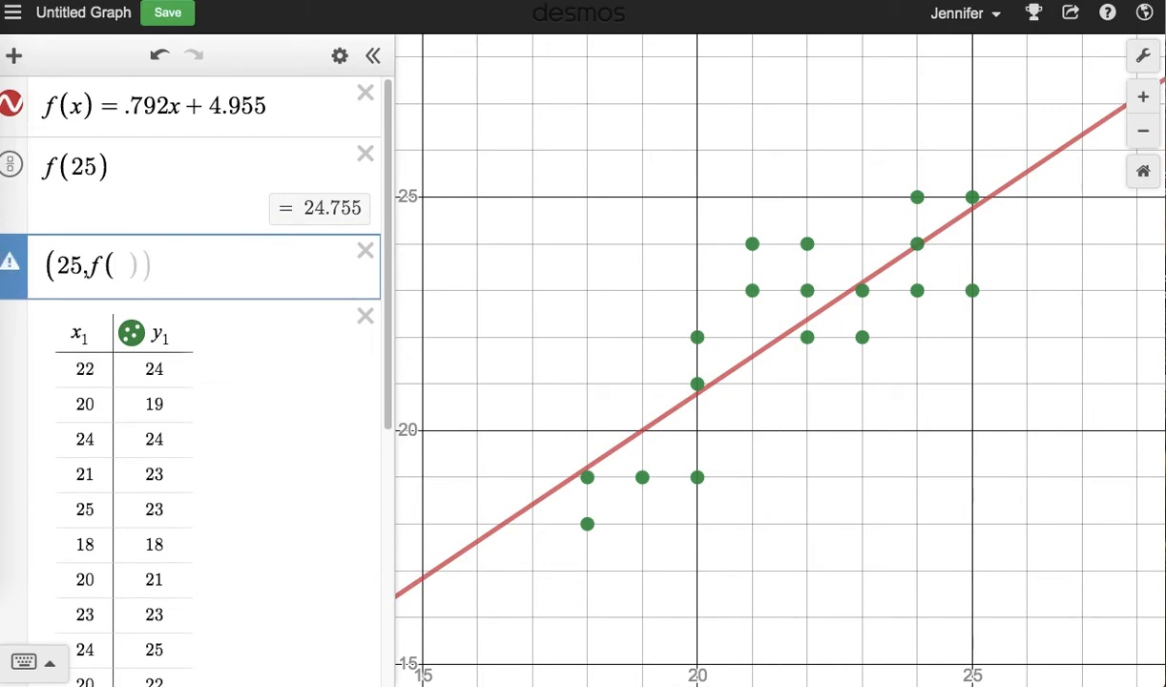
{"action": "type", "text": "25"}
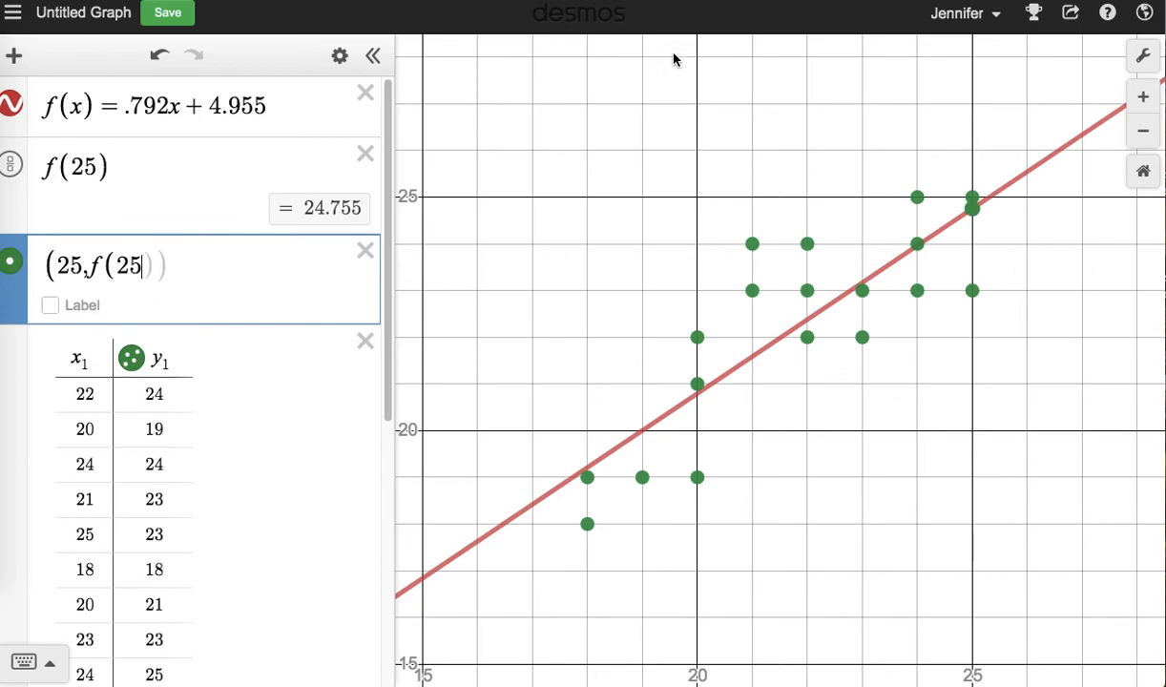
{"action": "left_click", "coordinate": [971, 210]}
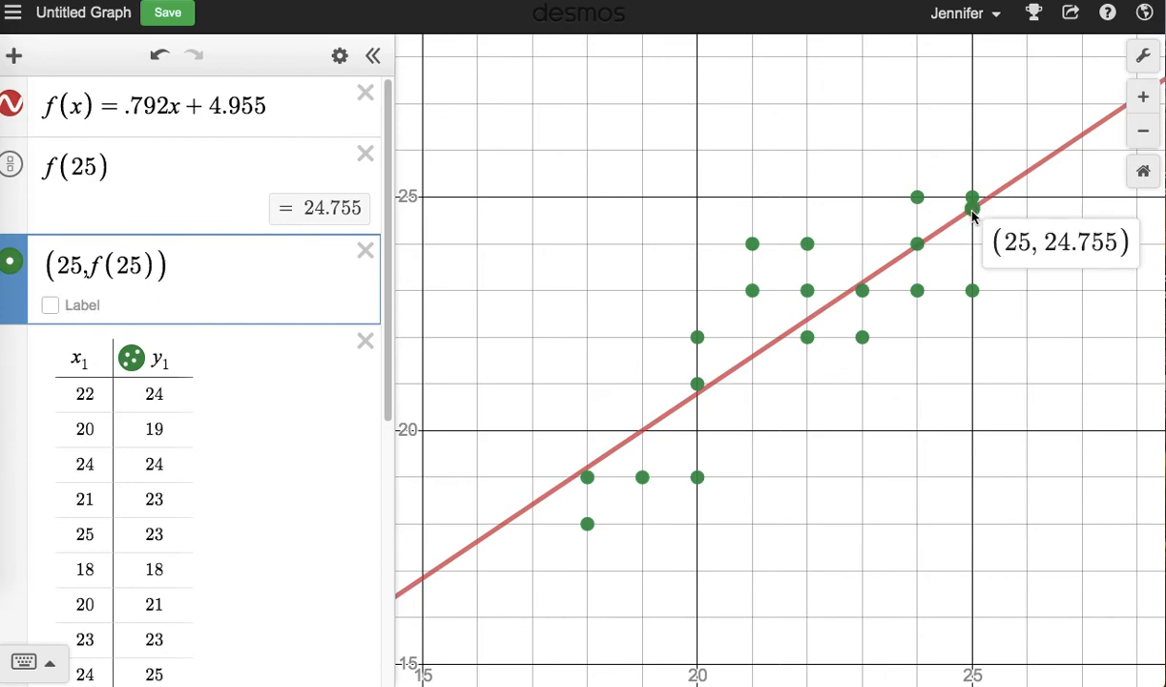